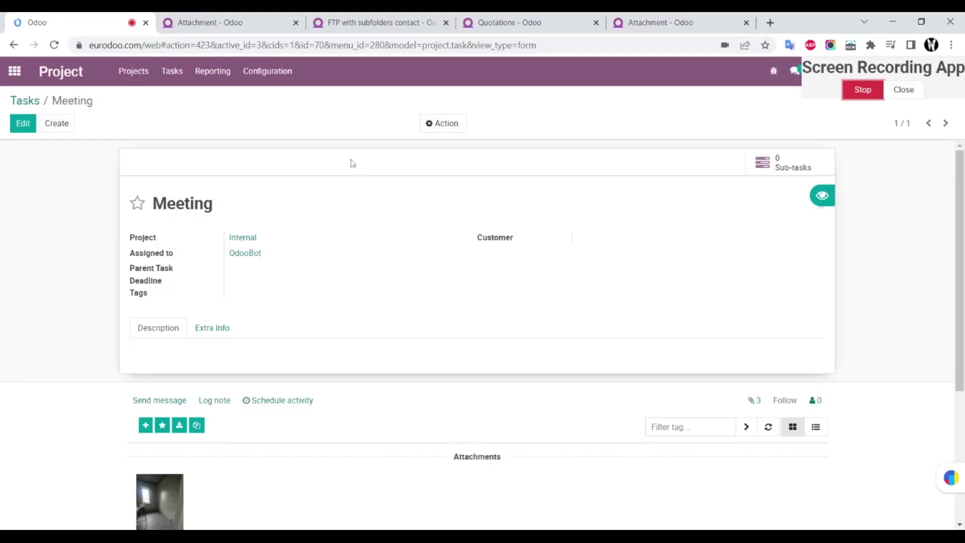
- Switch to the Attachment tab, then to the 'FTP with subfolders contact' cloud storage record
left_click(219, 16)
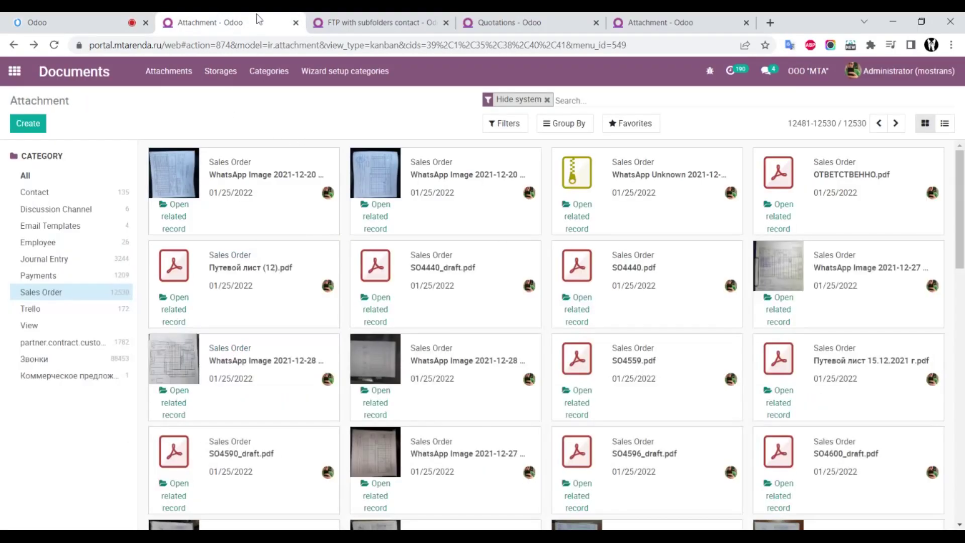
left_click(376, 19)
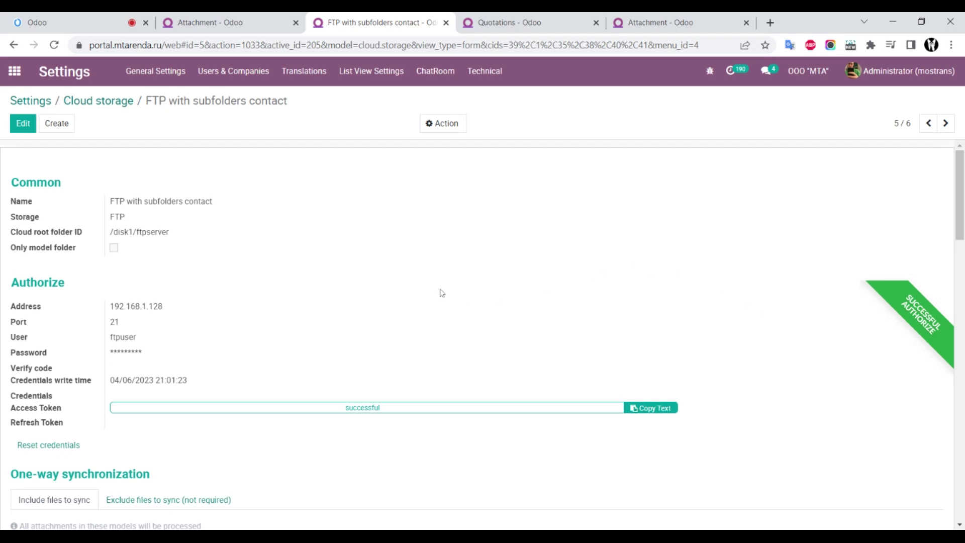
- Return to the Cloud storage list and open the 'FTP flat' record
left_click(106, 107)
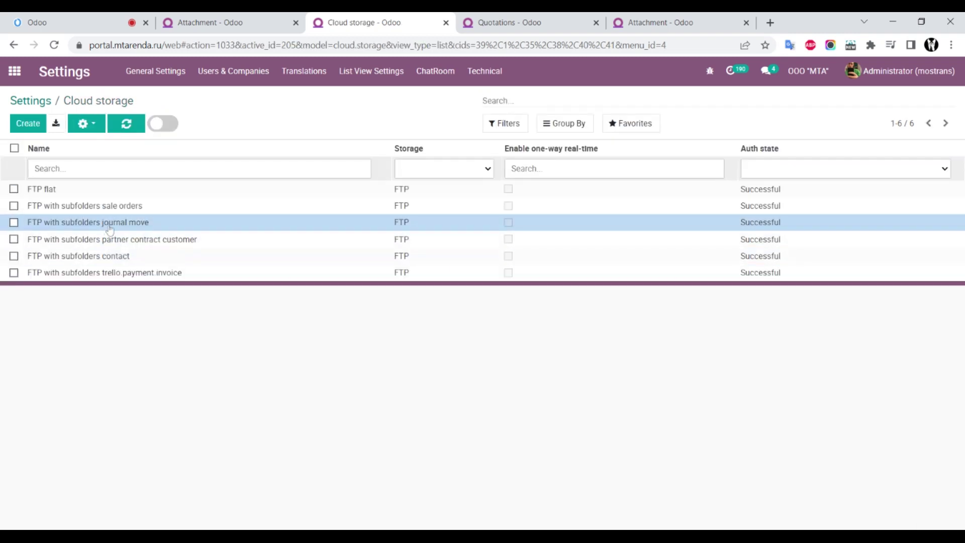
left_click(122, 190)
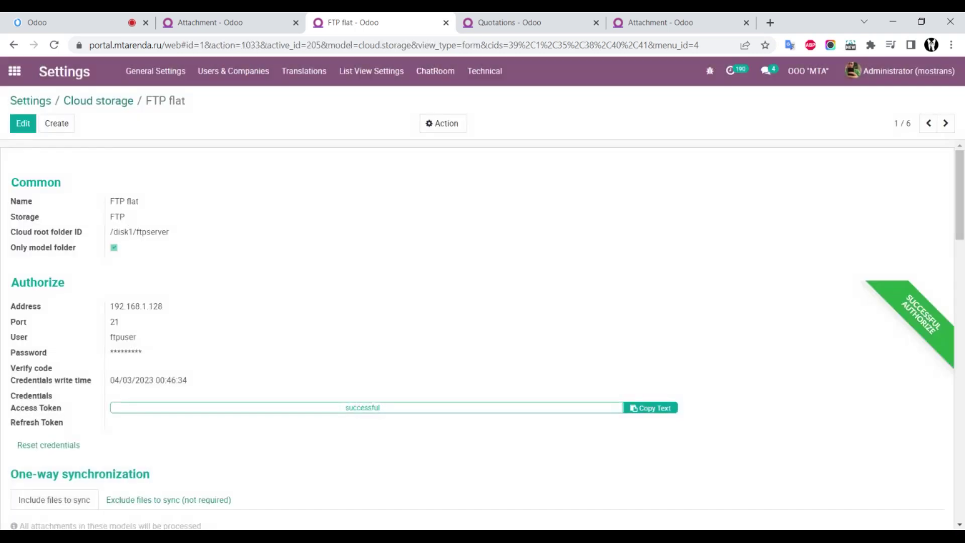
scroll(79, 265, "down", 6)
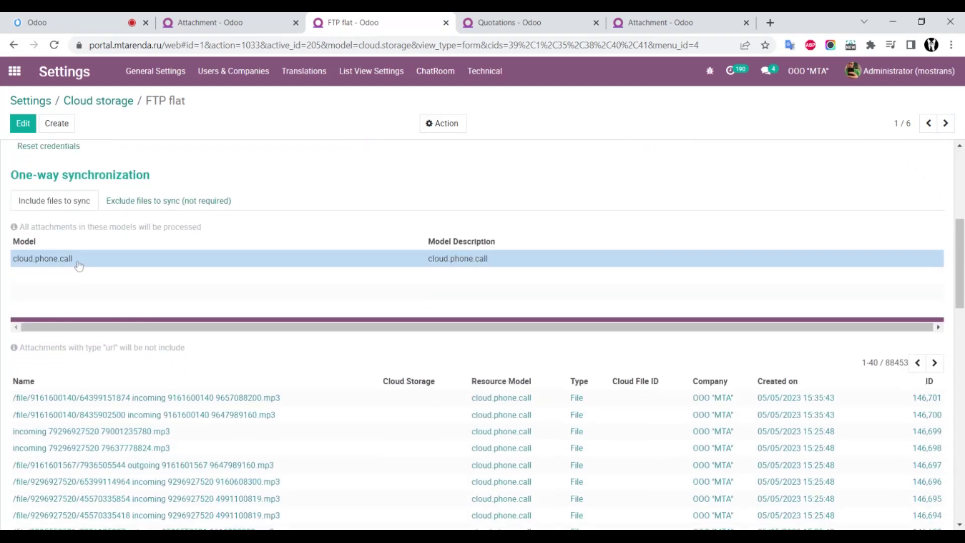
scroll(81, 261, "up", 1)
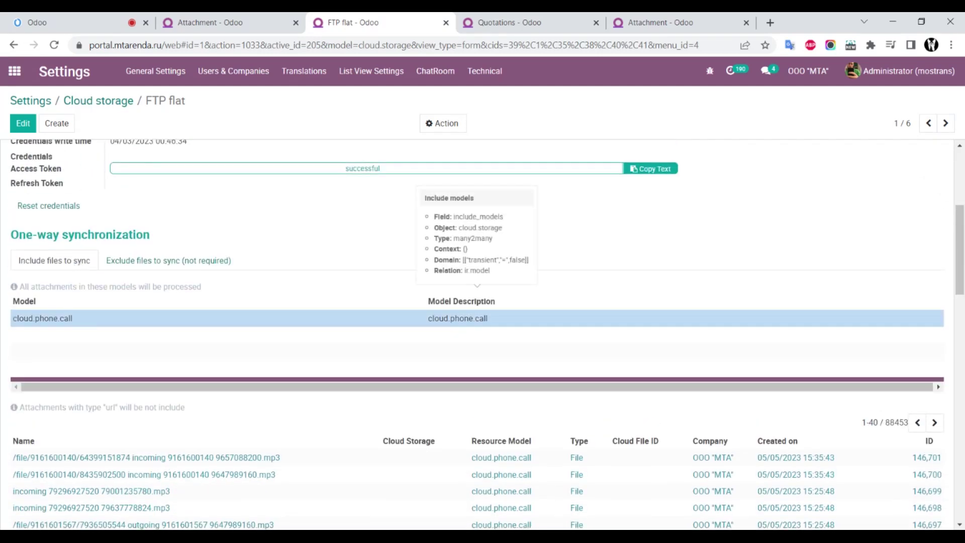
scroll(231, 340, "up", 1)
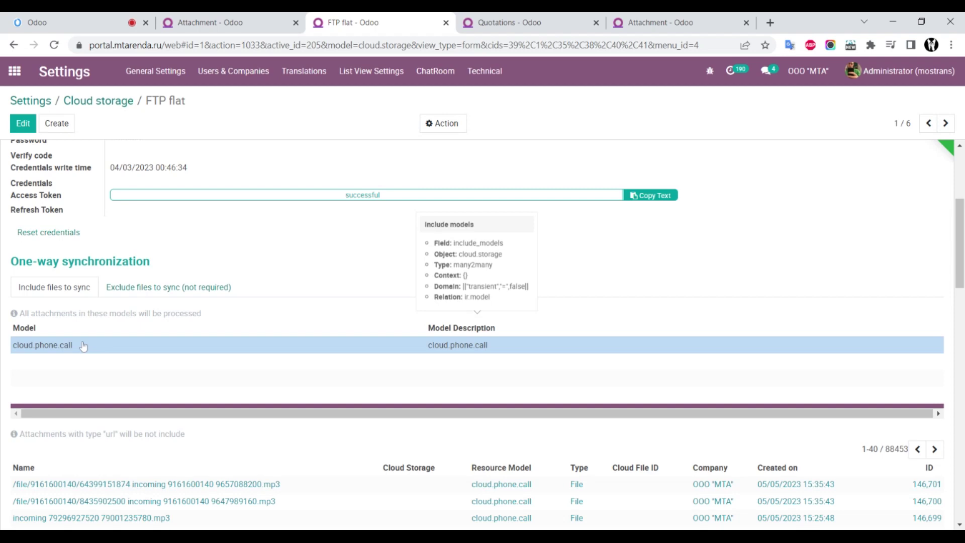
scroll(84, 346, "down", 6)
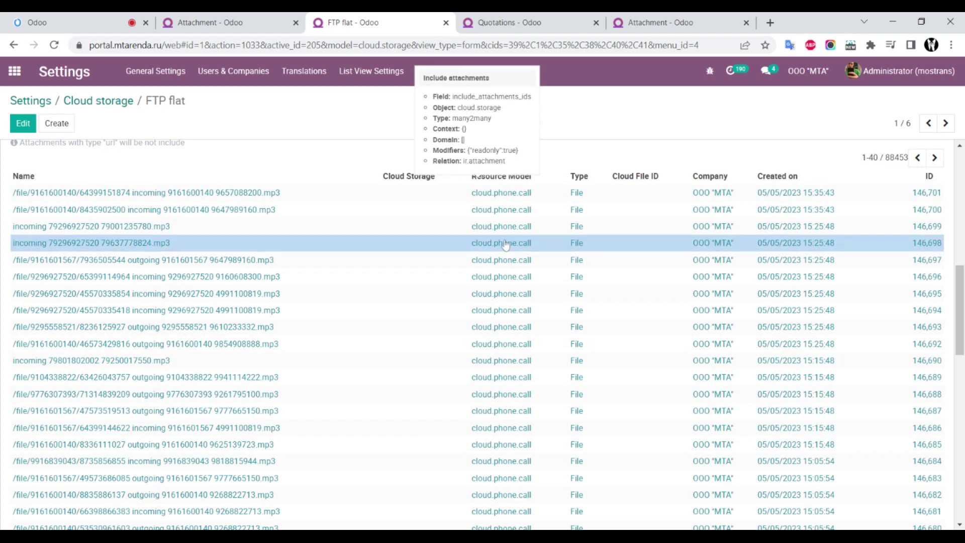
scroll(502, 243, "down", 1)
scroll(505, 243, "up", 3)
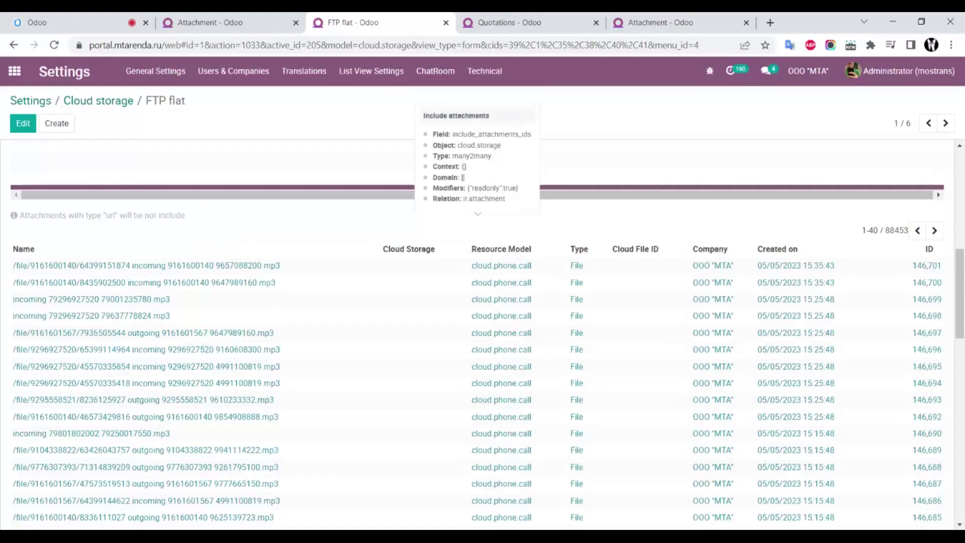
scroll(345, 248, "down", 12)
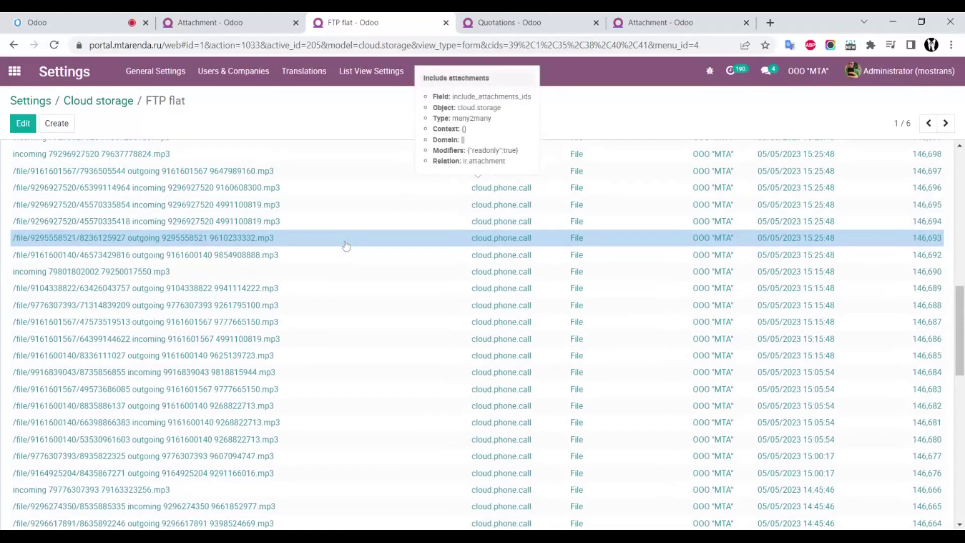
scroll(345, 247, "up", 15)
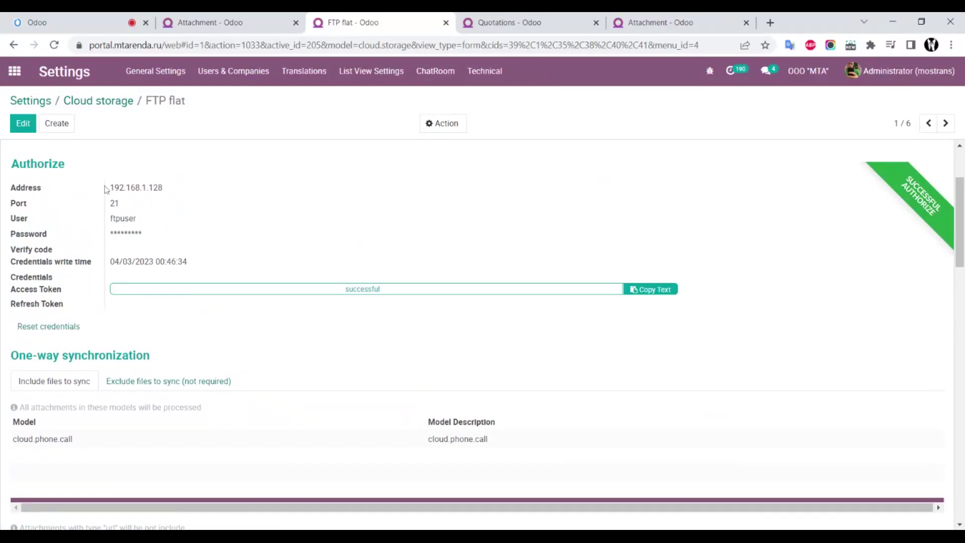
scroll(104, 191, "up", 2)
triple_click(124, 201)
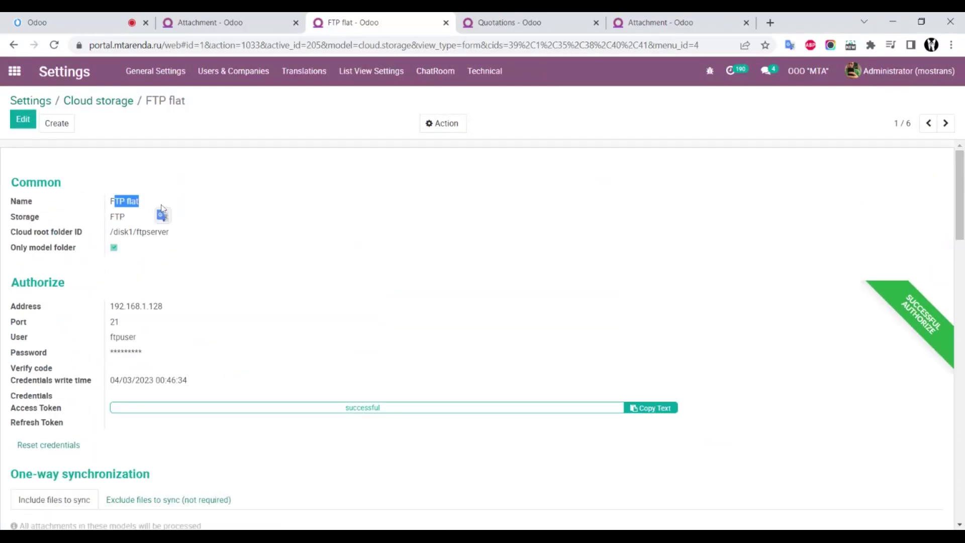
left_click(151, 200)
triple_click(127, 201)
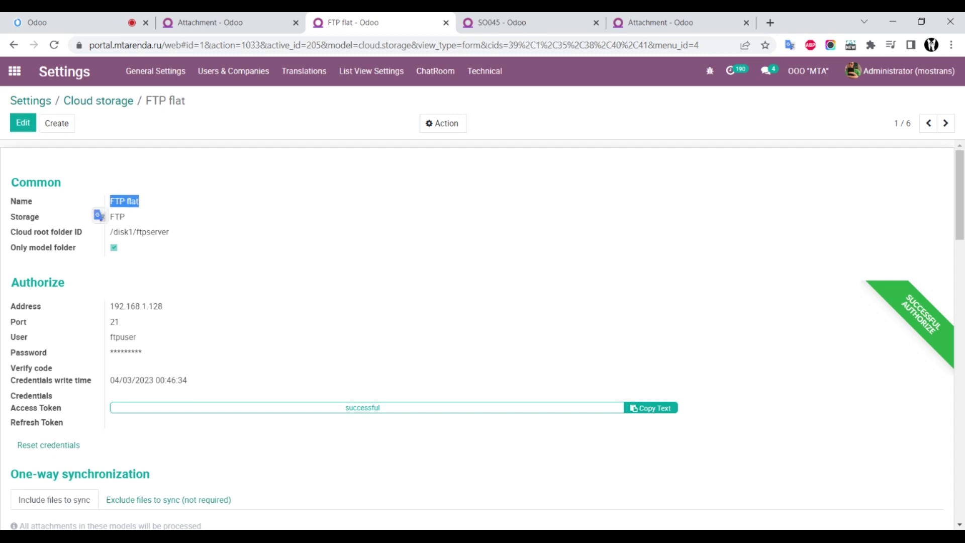
left_click(124, 216)
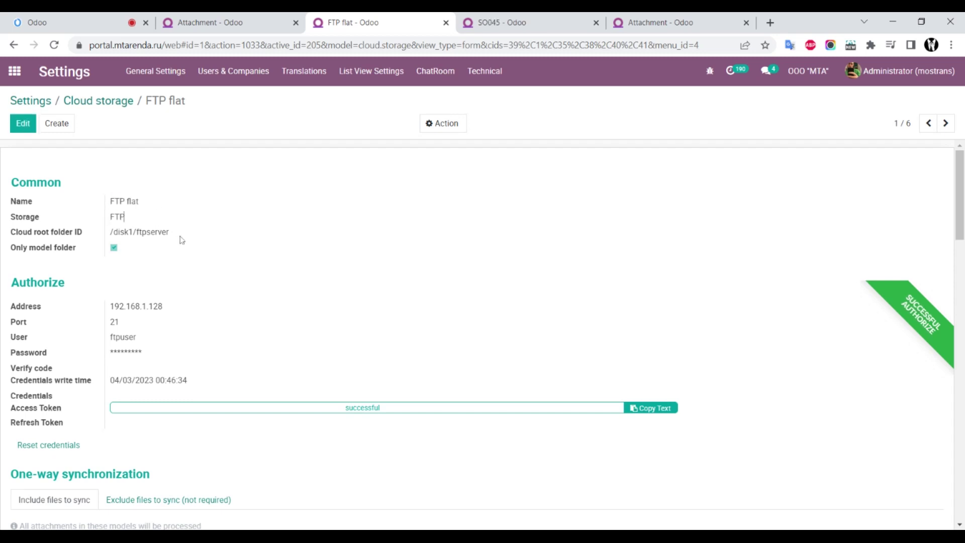
left_click_drag(171, 232, 110, 237)
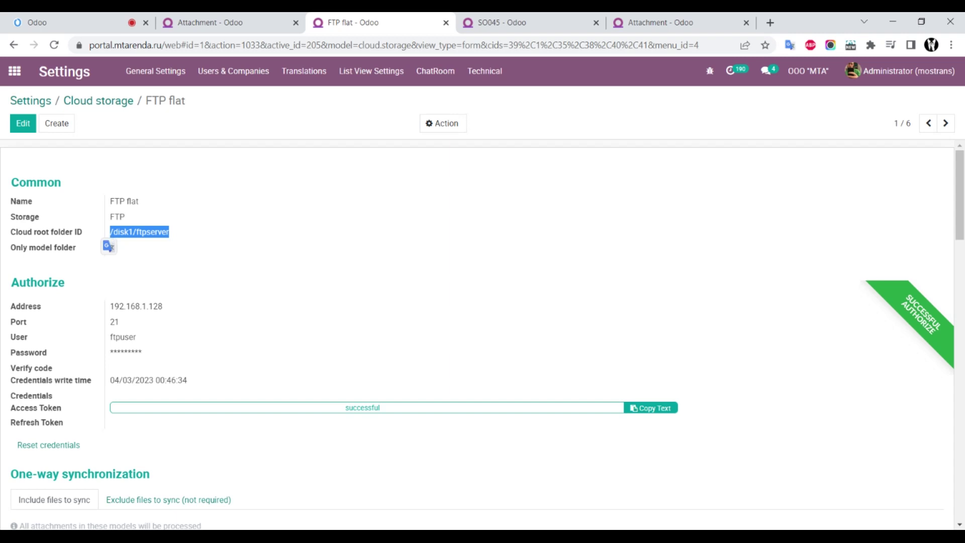
left_click(196, 226)
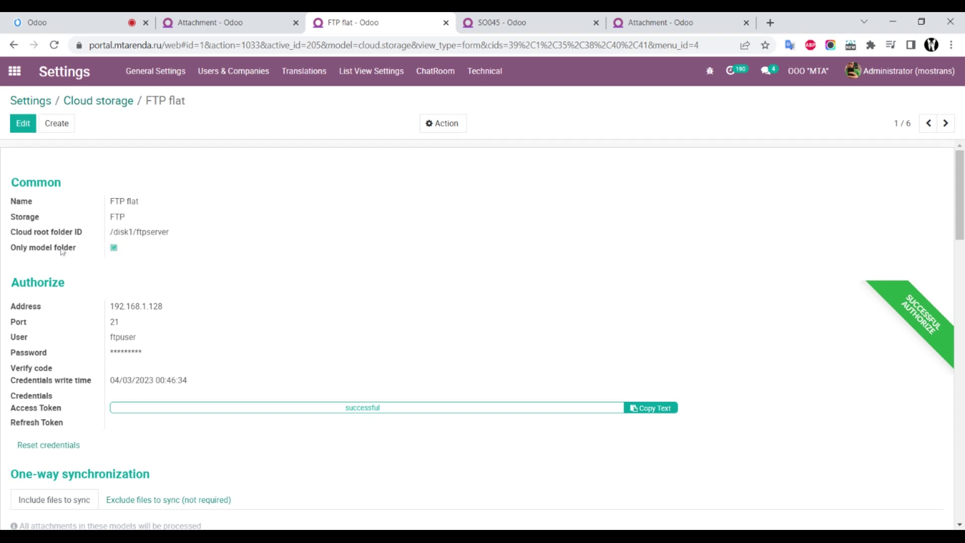
mouse_move(66, 252)
scroll(79, 287, "down", 3)
scroll(106, 214, "up", 2)
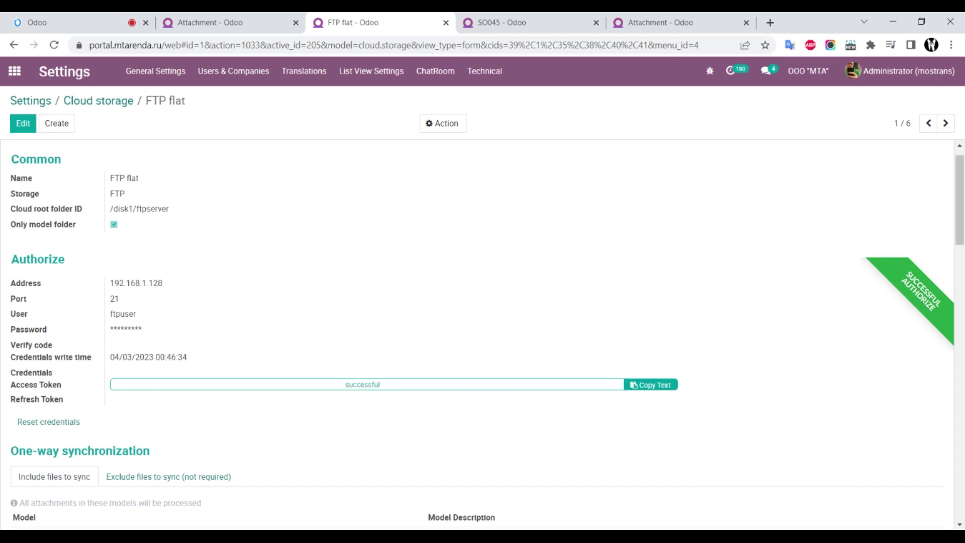
scroll(98, 246, "down", 3)
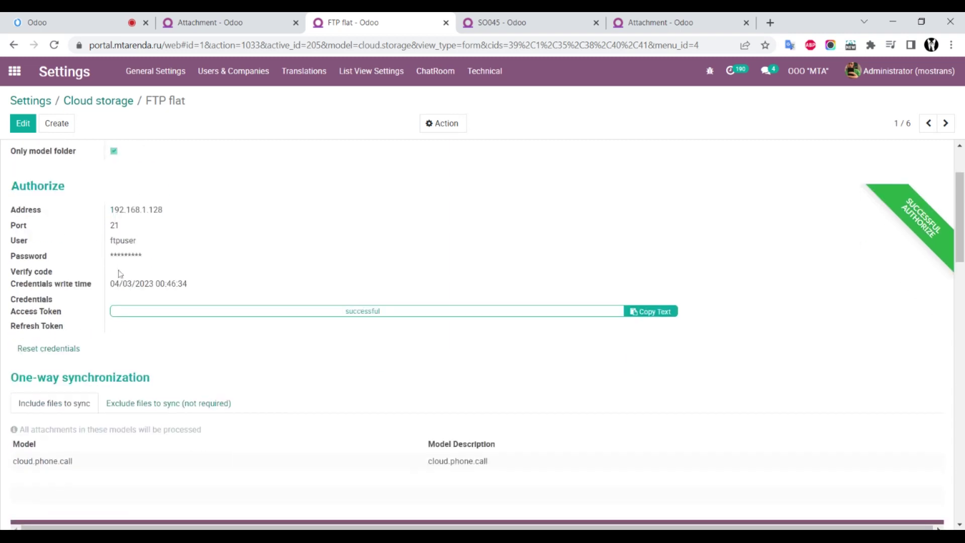
scroll(118, 272, "down", 3)
scroll(228, 250, "up", 3)
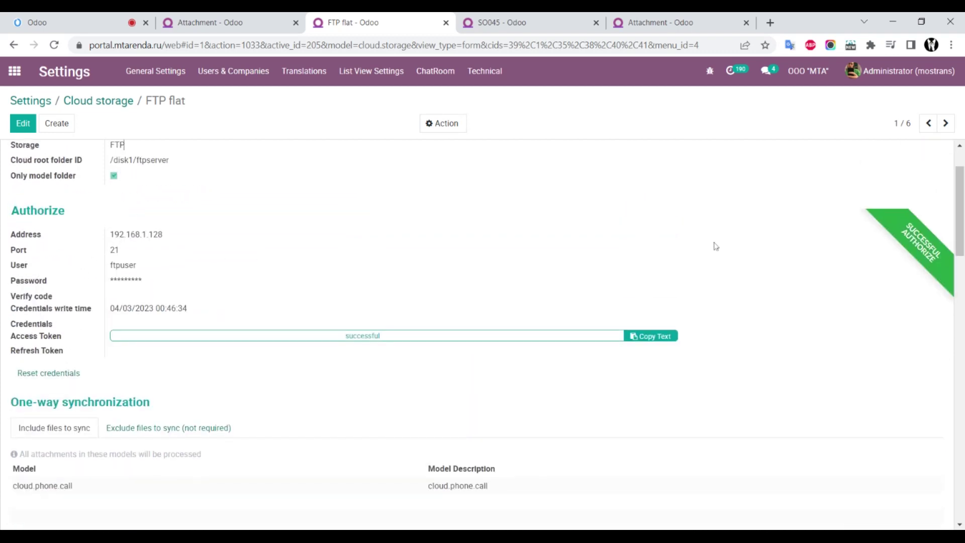
scroll(358, 315, "down", 4)
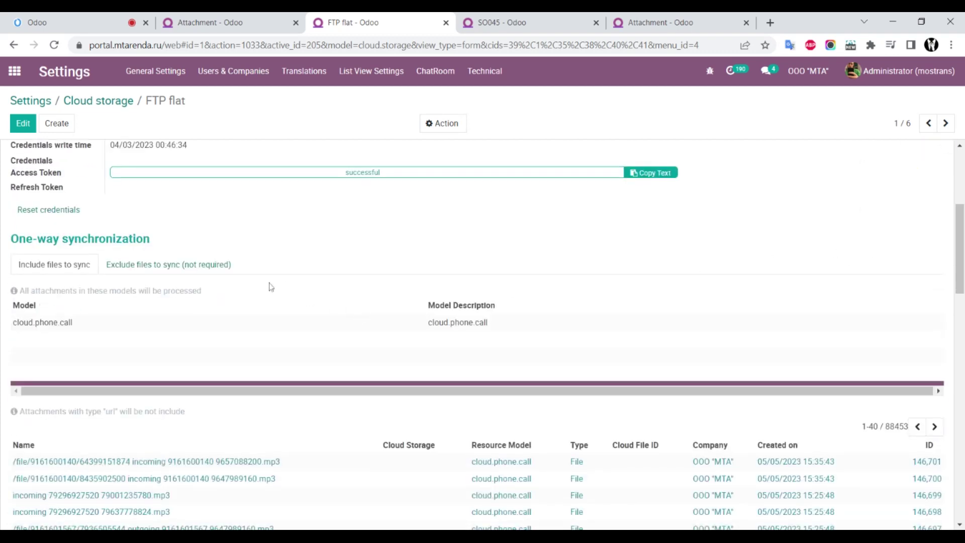
scroll(269, 287, "down", 1)
scroll(269, 286, "up", 2)
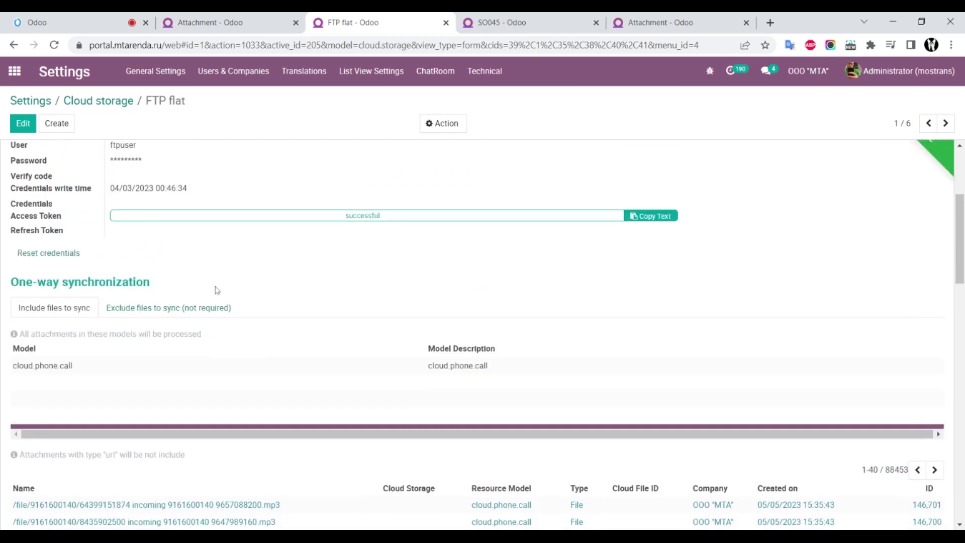
scroll(217, 290, "down", 2)
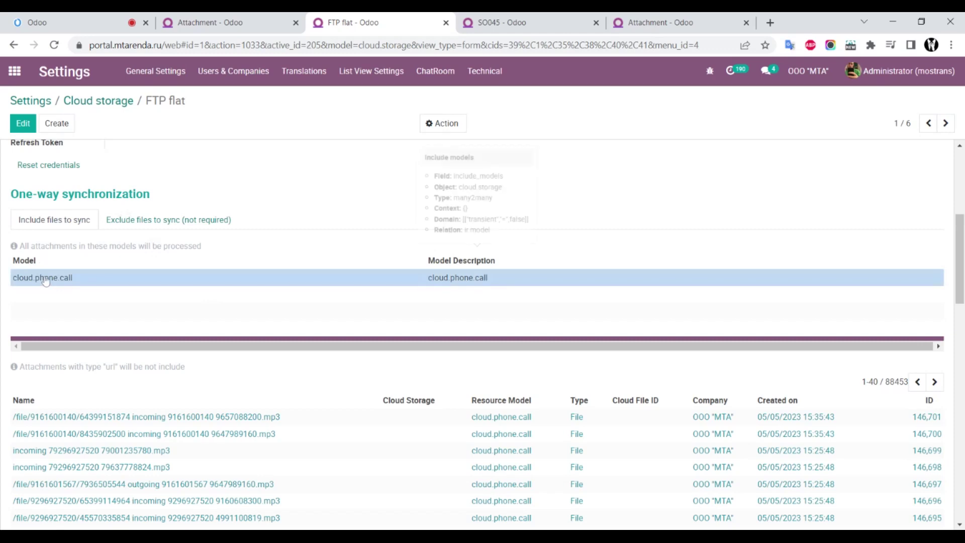
scroll(48, 282, "down", 1)
scroll(51, 257, "down", 3)
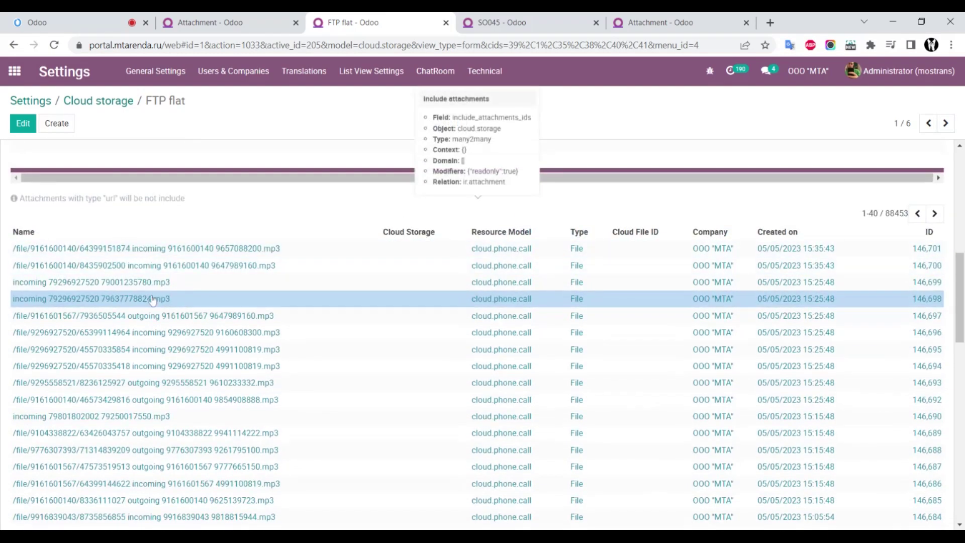
scroll(162, 350, "down", 2)
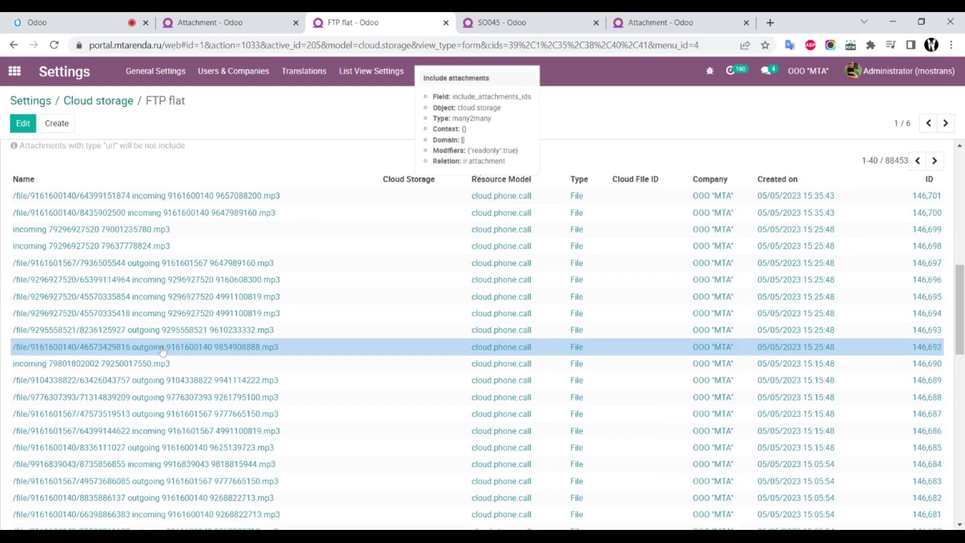
scroll(162, 350, "down", 15)
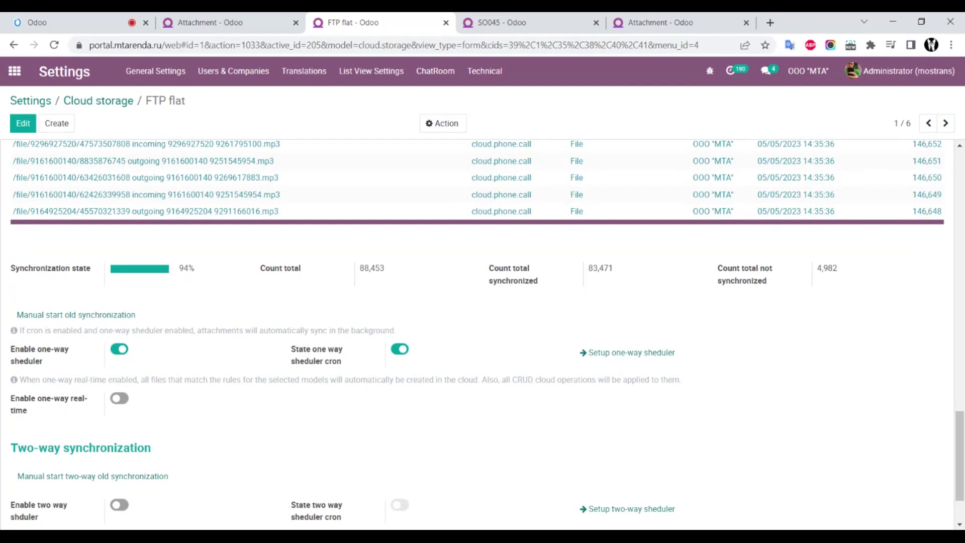
scroll(107, 296, "down", 1)
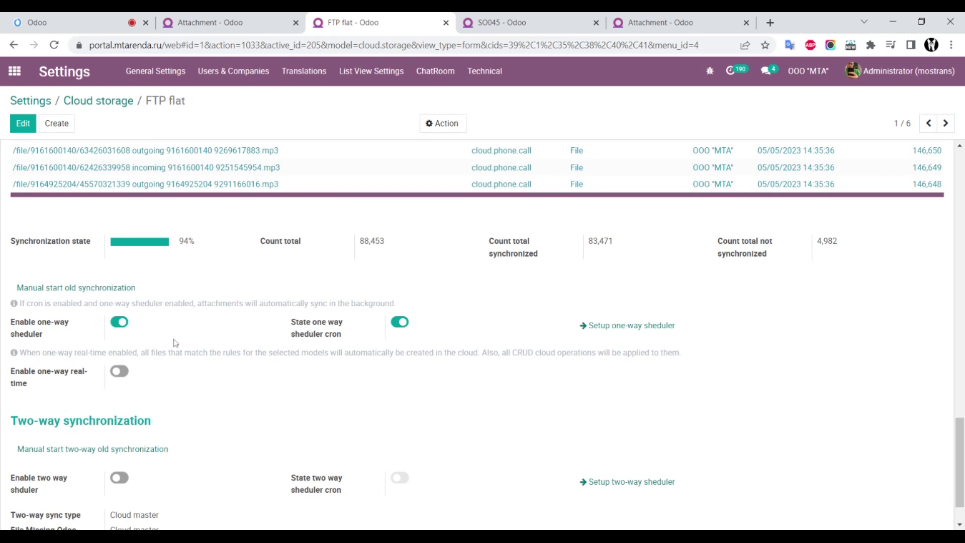
scroll(173, 343, "down", 1)
scroll(72, 333, "down", 1)
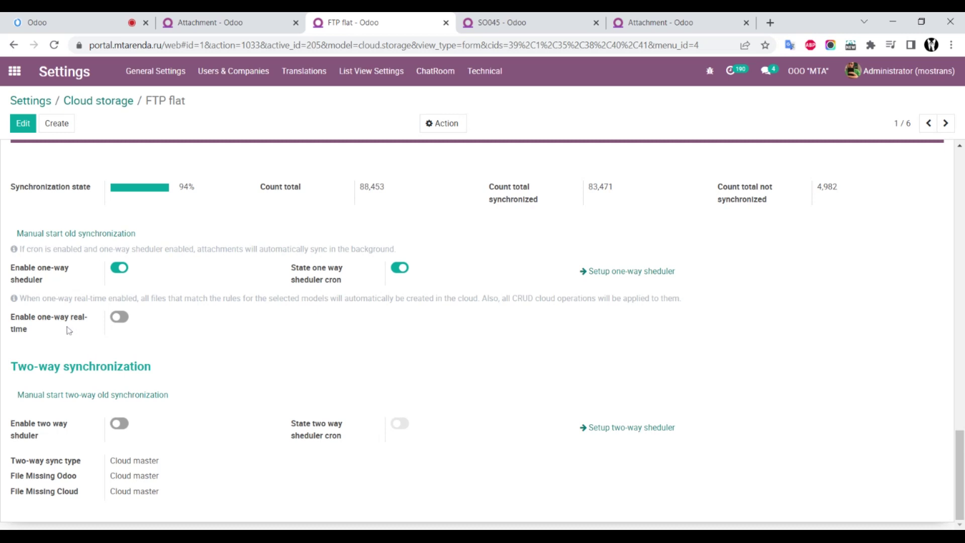
mouse_move(67, 322)
left_click(610, 278)
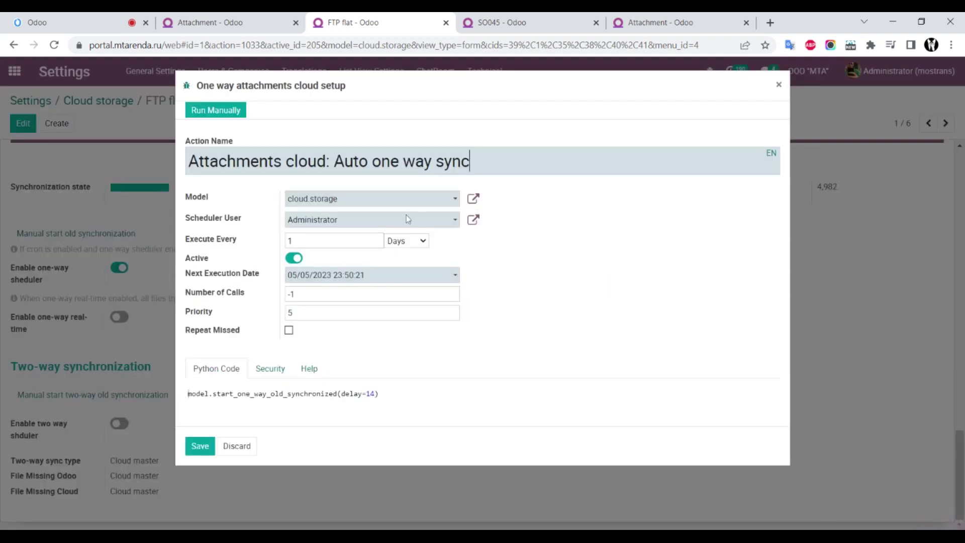
double_click(291, 241)
type("1")
double_click(282, 241)
double_click(333, 393)
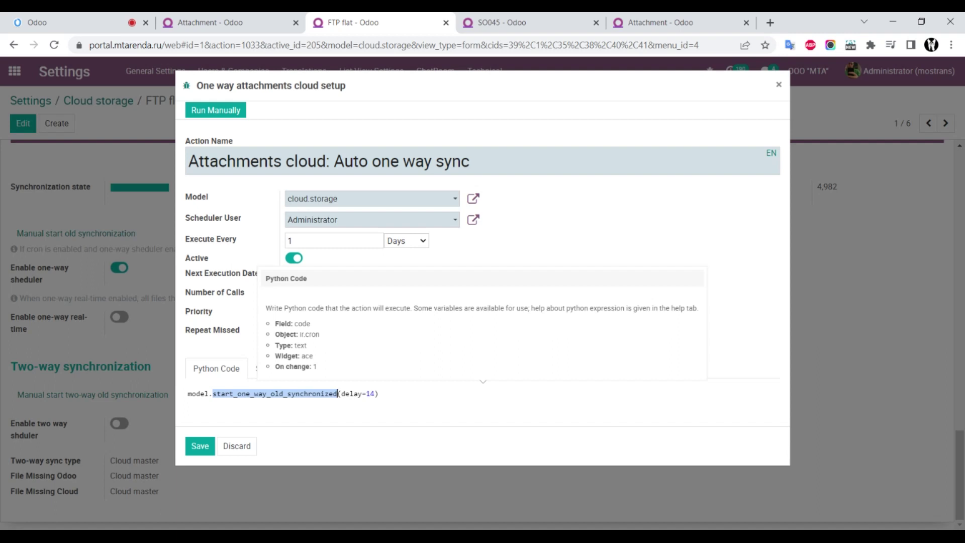
double_click(375, 393)
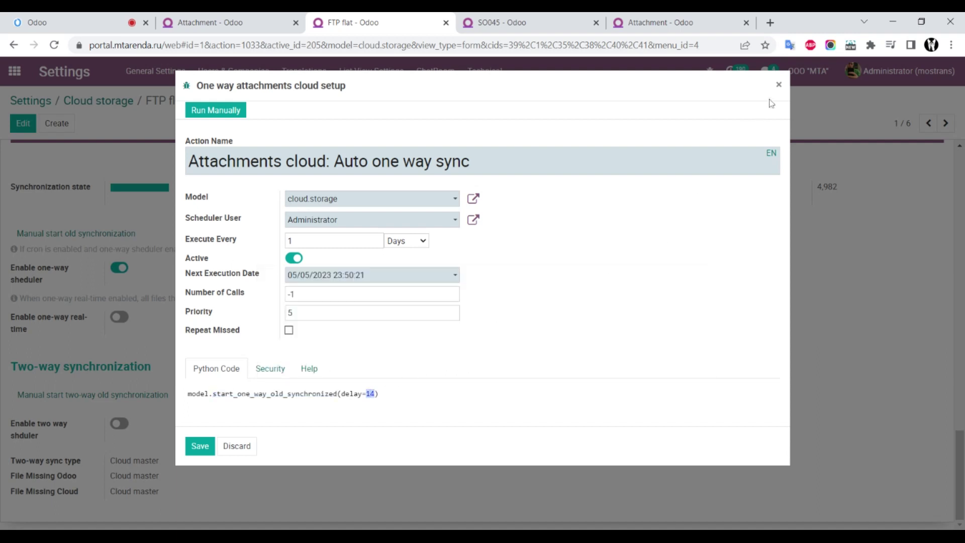
left_click(779, 85)
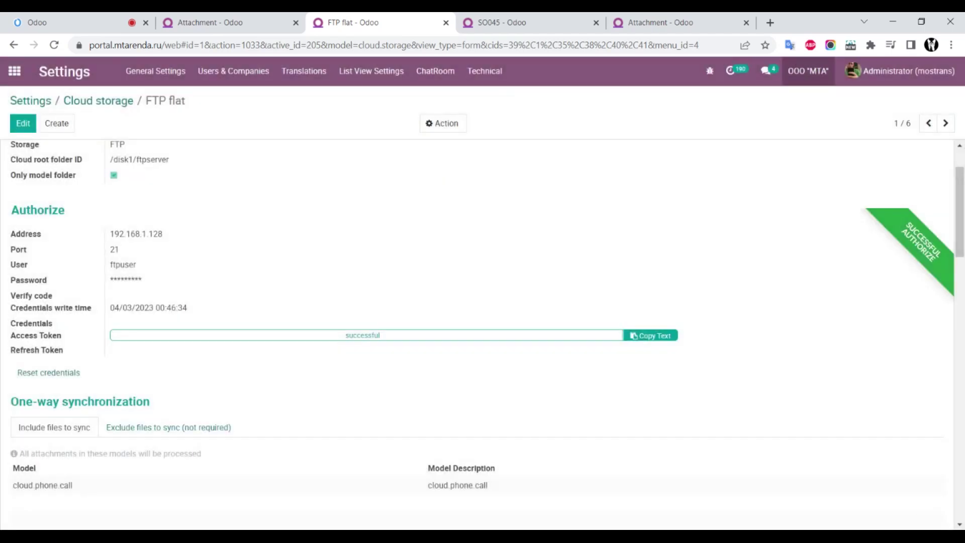
- Set the FTP flat attachment pager range to 5000–5040
scroll(655, 212, "down", 10)
scroll(725, 222, "up", 2)
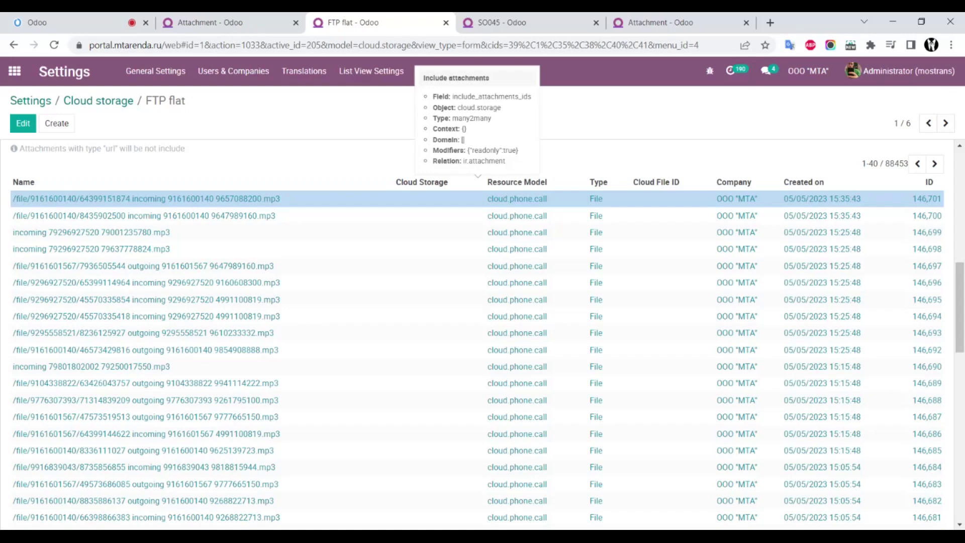
left_click(872, 164)
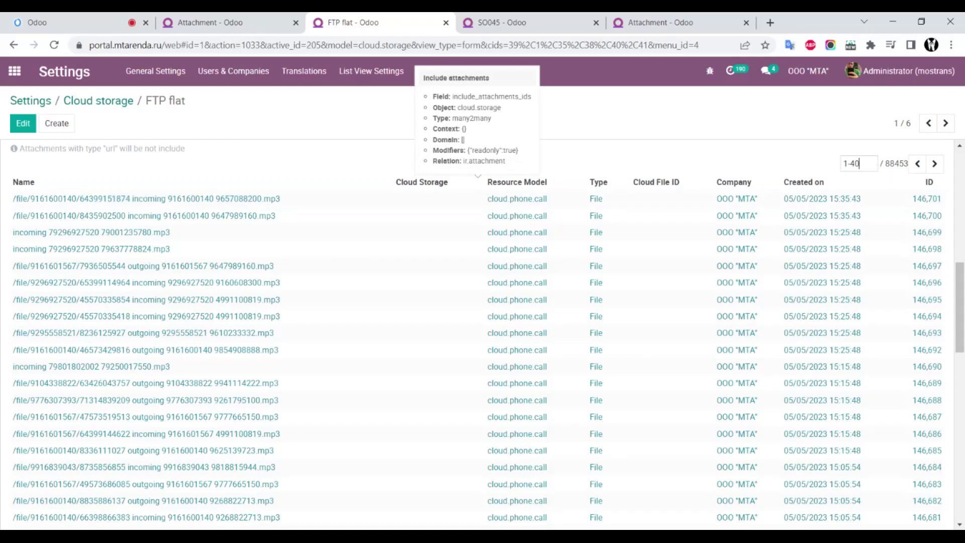
key("BackSpace")
type("5000")
key("BackSpace")
type("5040")
key("Return")
- Review the call recordings' FTP flat storage and cloud paths, then switch to quotation SO045
scroll(553, 379, "down", 1)
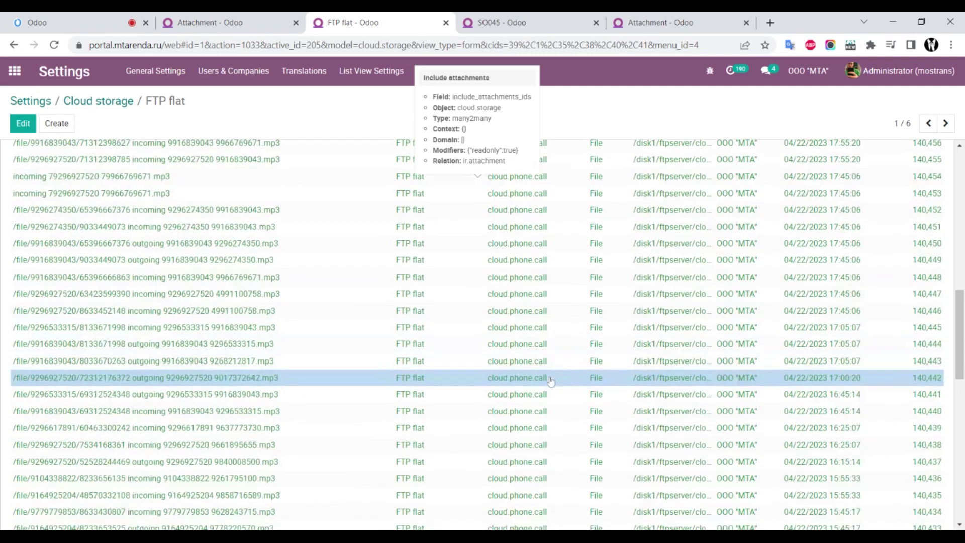
scroll(287, 285, "down", 1)
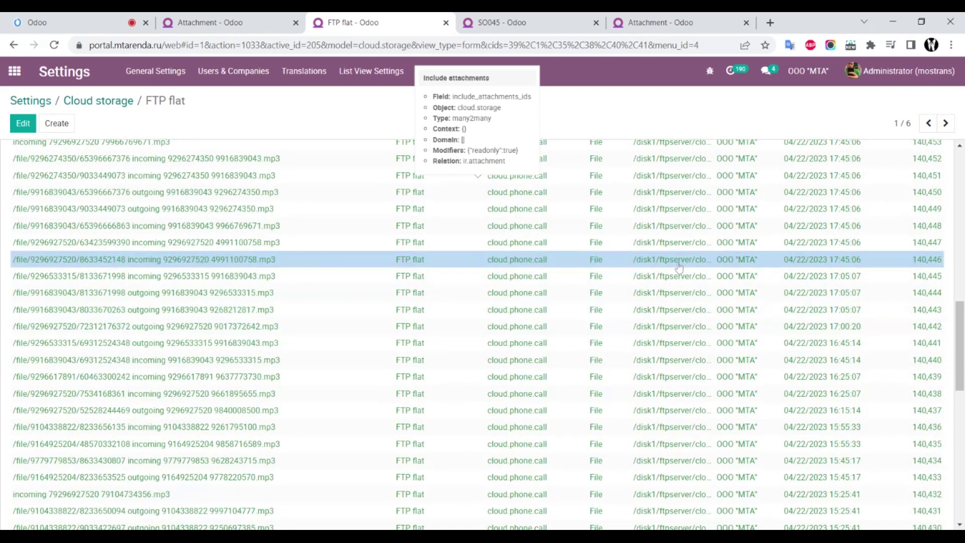
scroll(675, 278, "up", 9)
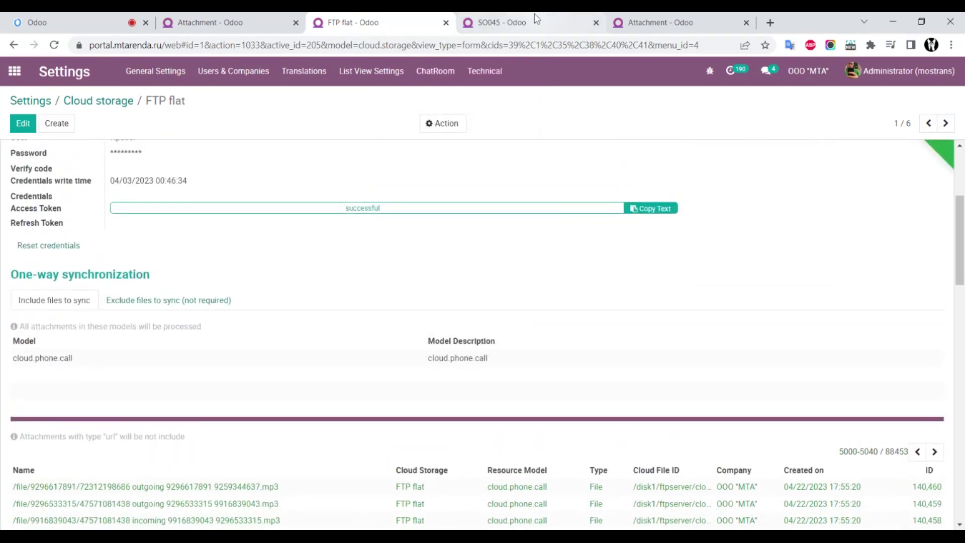
left_click(535, 15)
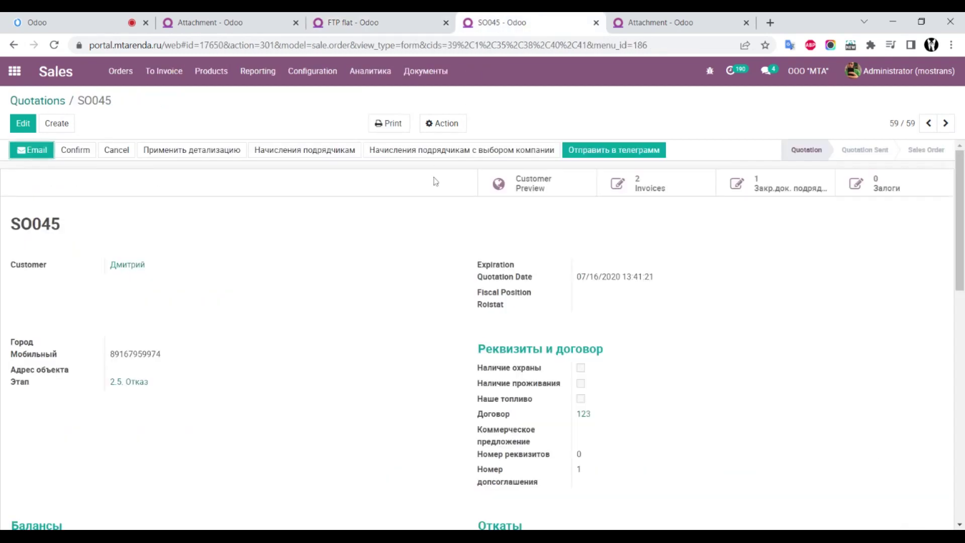
- Scroll down quotation SO045 and show its linked Calls
scroll(419, 211, "down", 2)
scroll(420, 211, "down", 2)
scroll(415, 209, "up", 4)
scroll(351, 330, "down", 6)
scroll(351, 331, "down", 3)
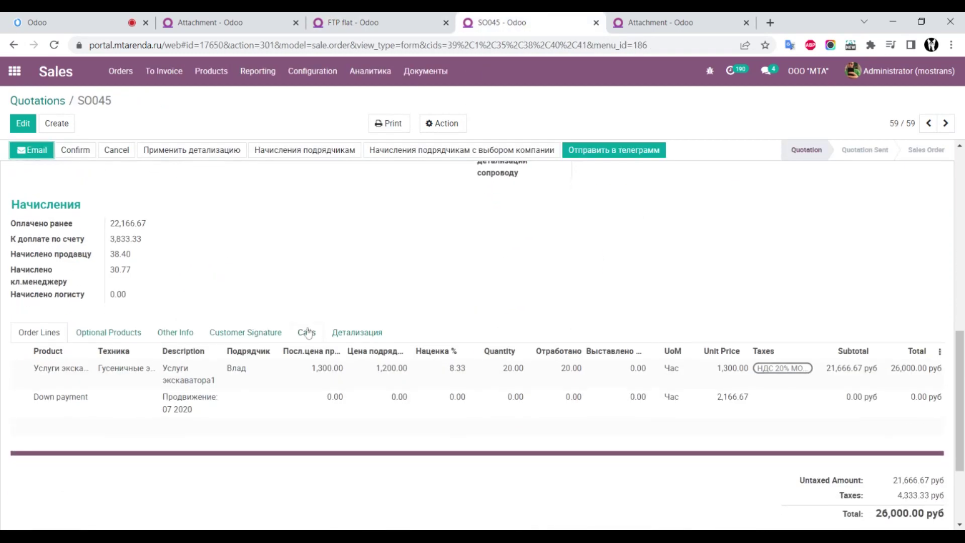
left_click(307, 333)
- Briefly play and pause the 12/19/2022 16:54:28 call recording, then review the remaining calls
scroll(436, 274, "down", 3)
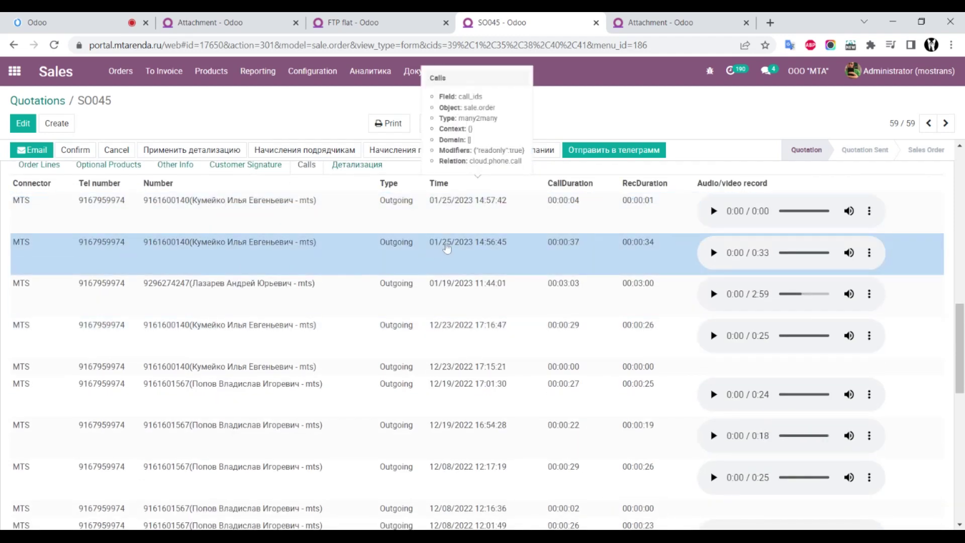
scroll(444, 248, "down", 3)
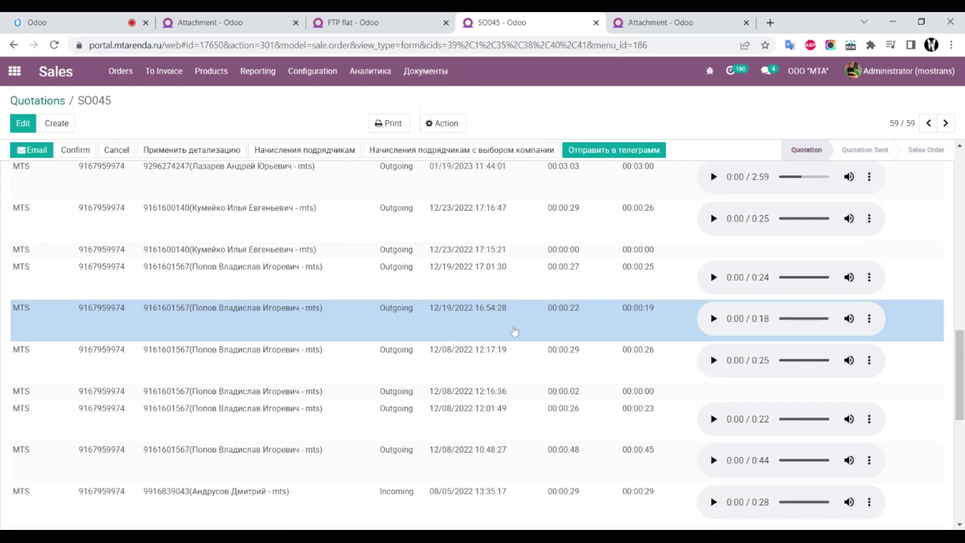
left_click(713, 320)
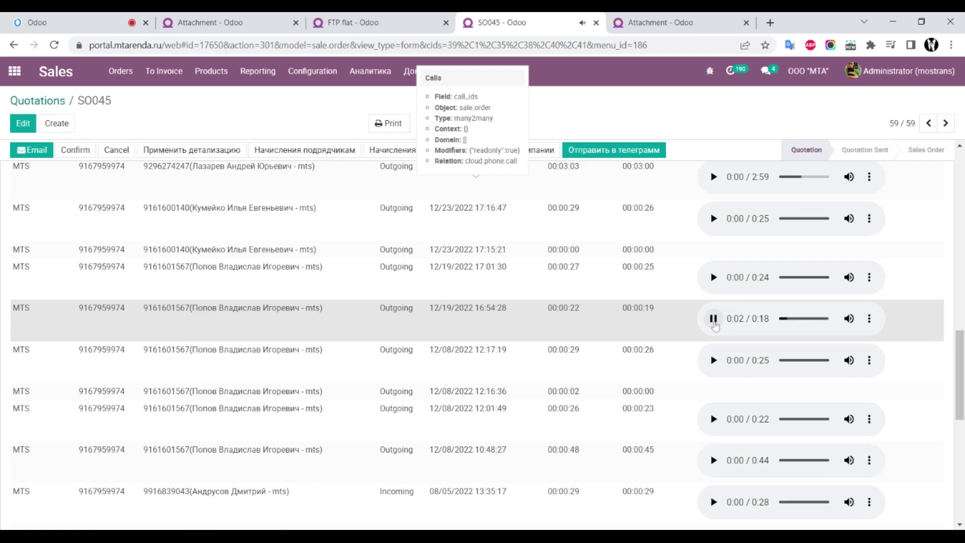
left_click(713, 321)
scroll(492, 315, "down", 5)
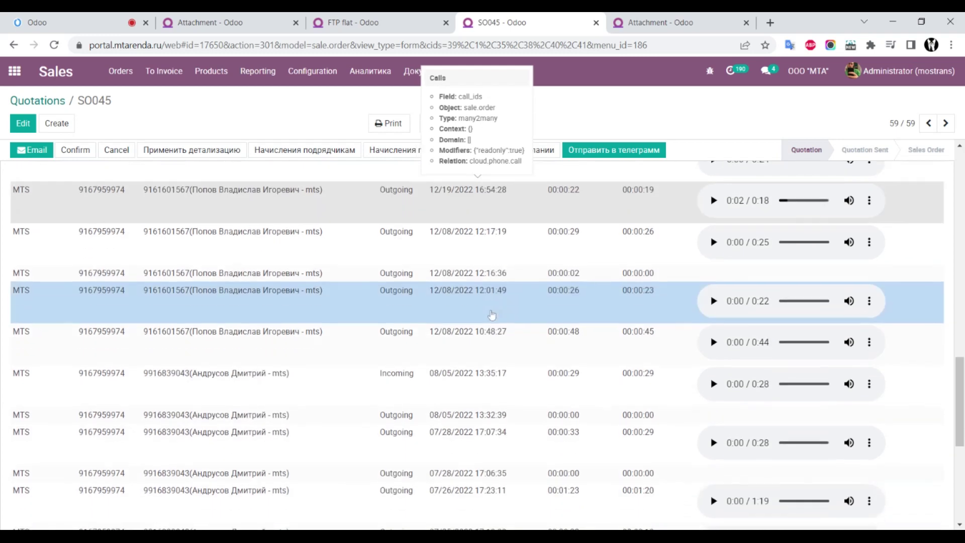
scroll(492, 315, "down", 4)
scroll(490, 316, "up", 6)
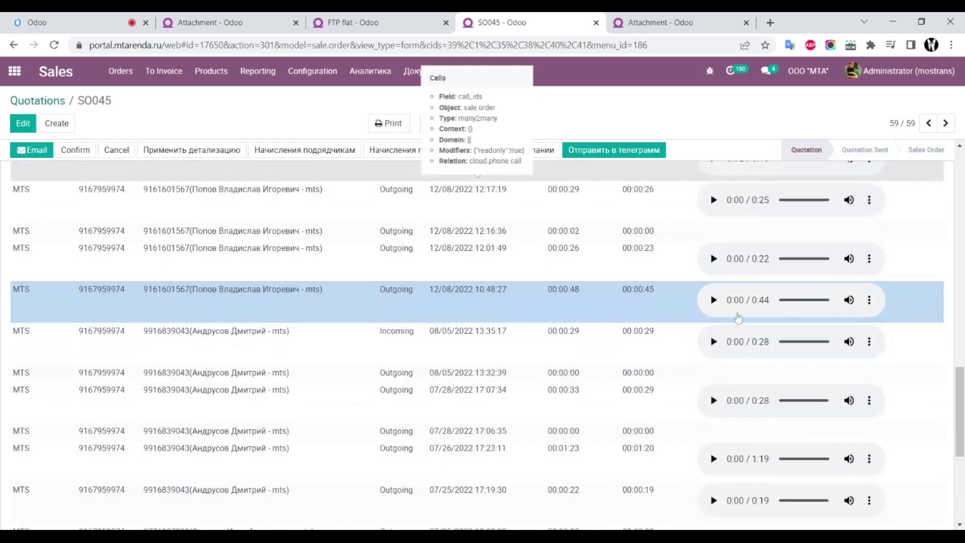
scroll(738, 316, "down", 5)
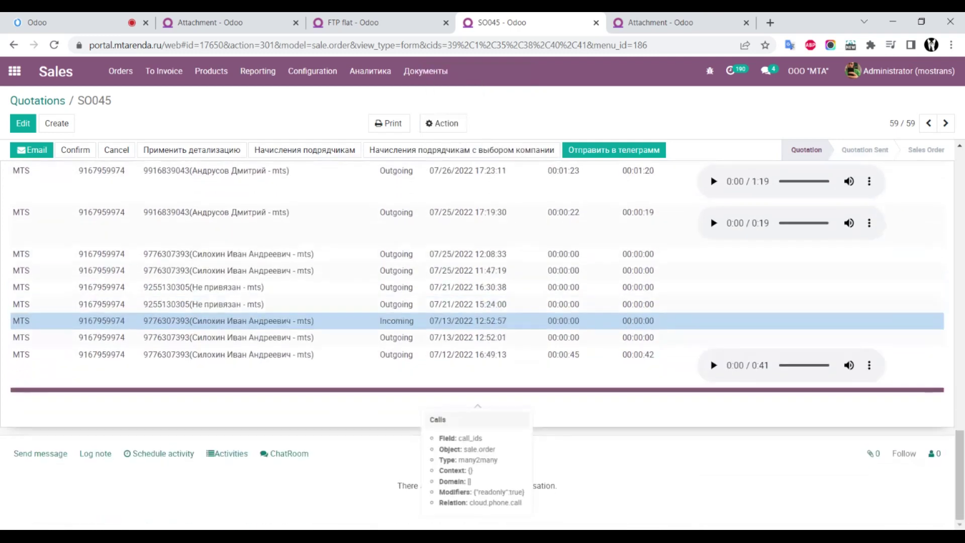
scroll(593, 331, "up", 3)
scroll(593, 330, "down", 3)
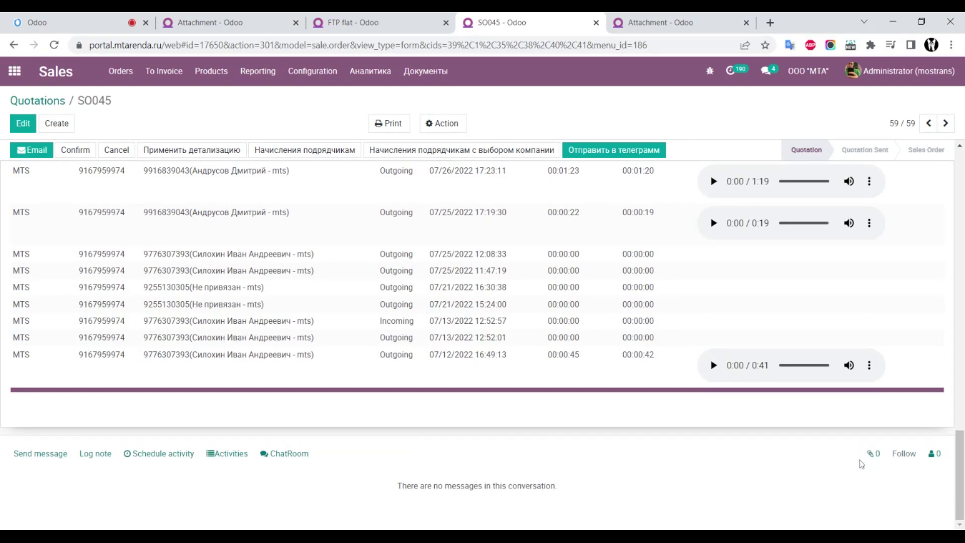
- Open the Documents app and the second Sales Order attachment's details
left_click(373, 14)
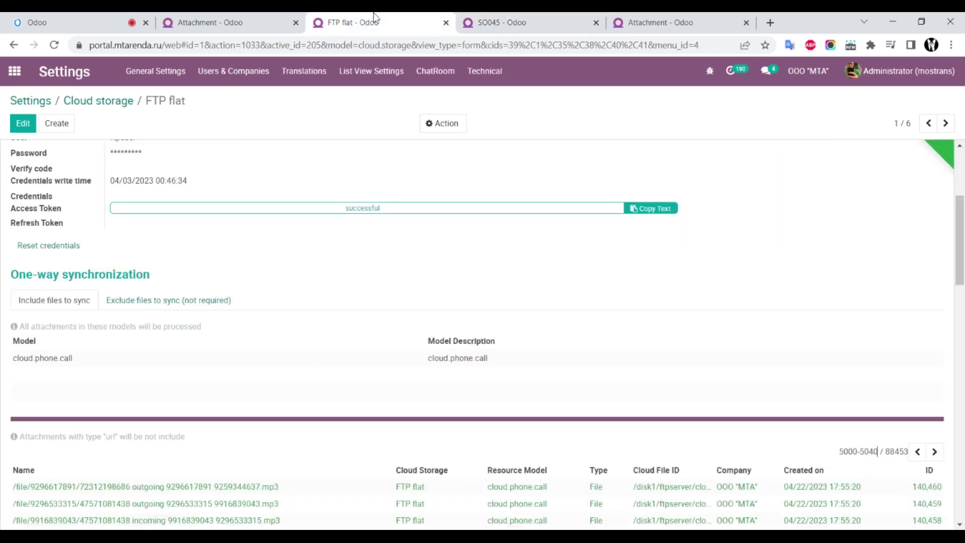
left_click(216, 21)
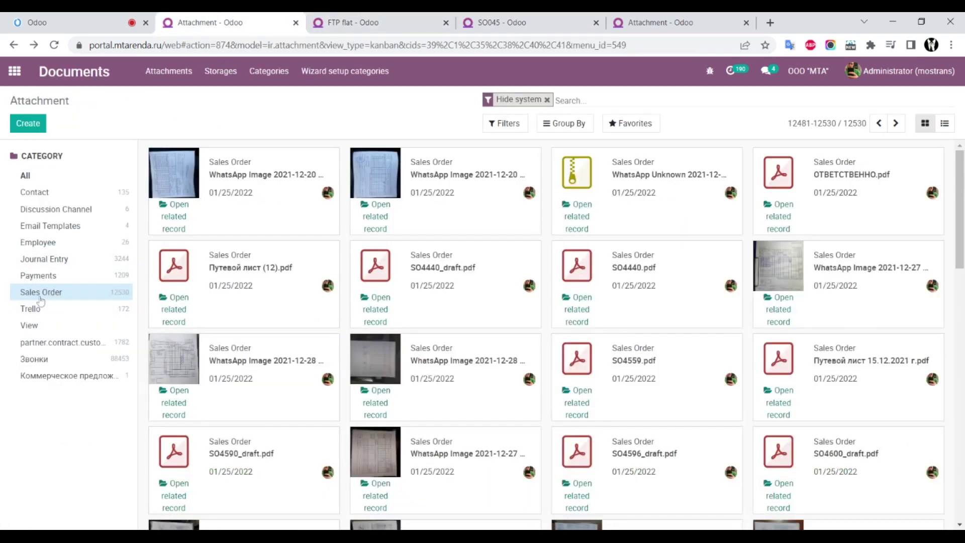
left_click(20, 70)
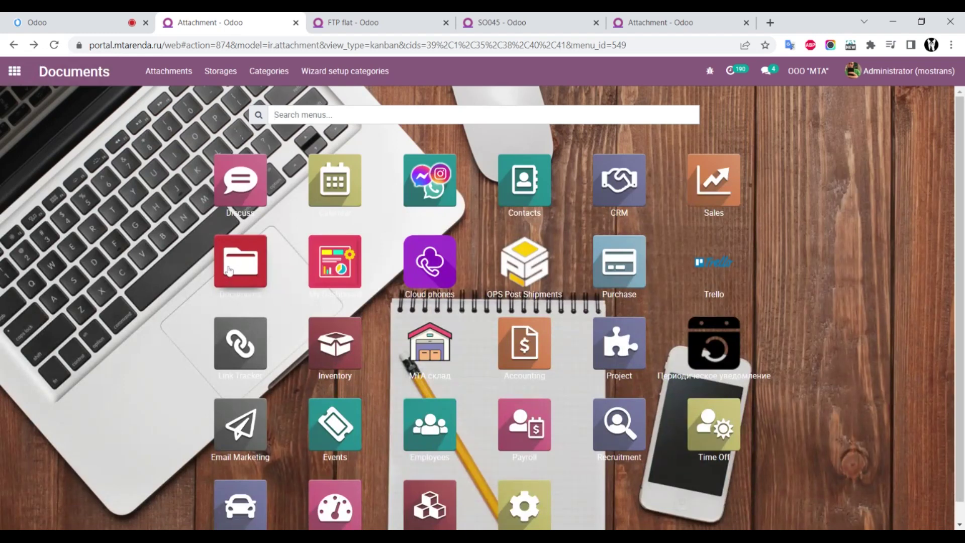
left_click(229, 271)
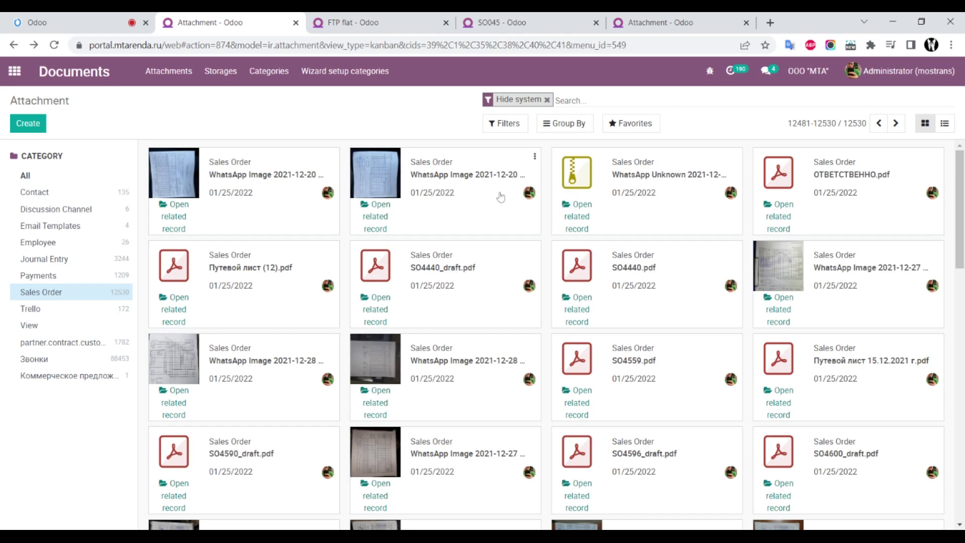
left_click(435, 189)
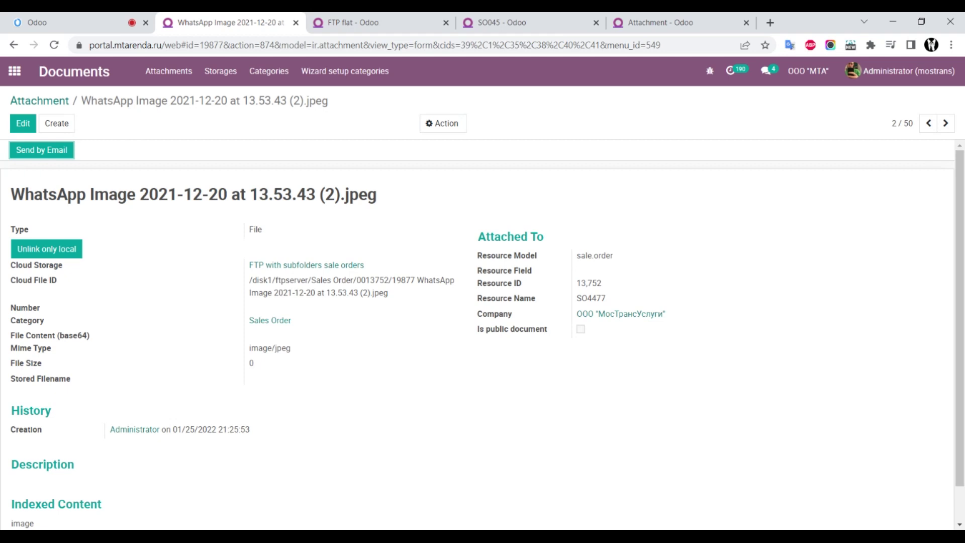
left_click_drag(398, 295, 249, 280)
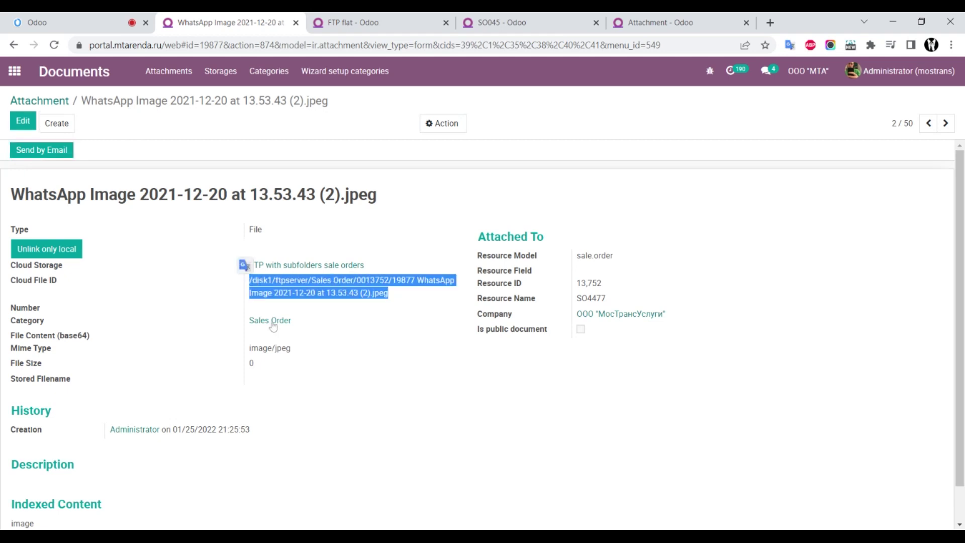
left_click(282, 361)
left_click_drag(282, 361, 241, 360)
left_click(14, 45)
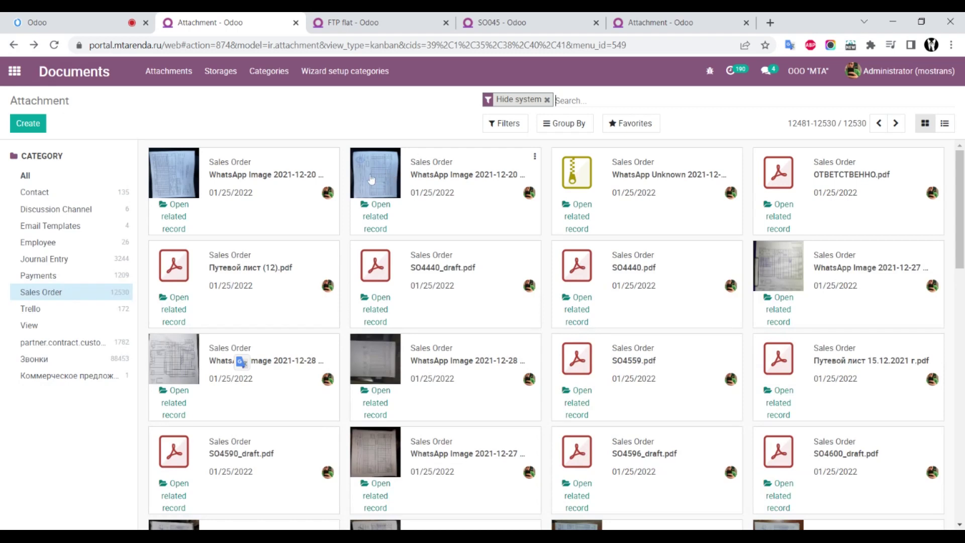
left_click(535, 156)
left_click(451, 117)
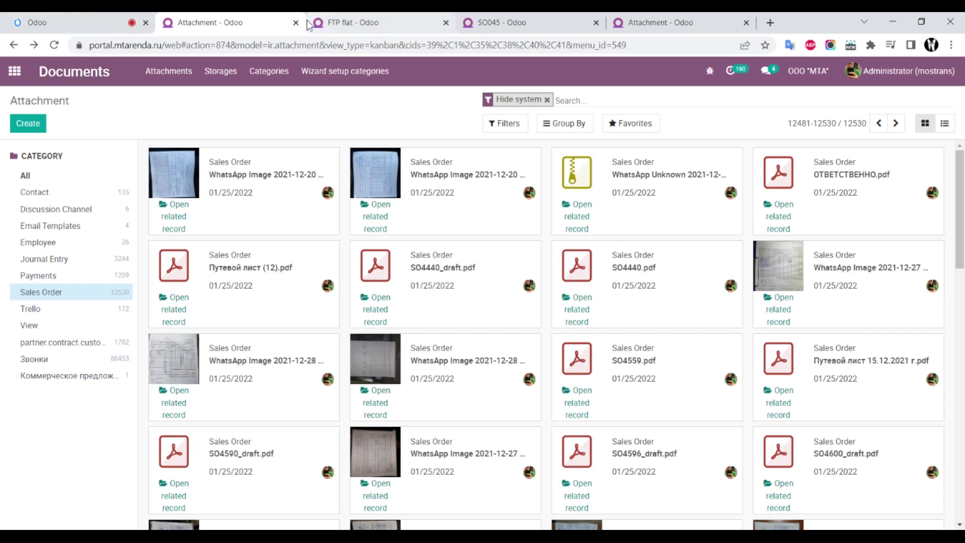
left_click(374, 18)
scroll(351, 278, "down", 8)
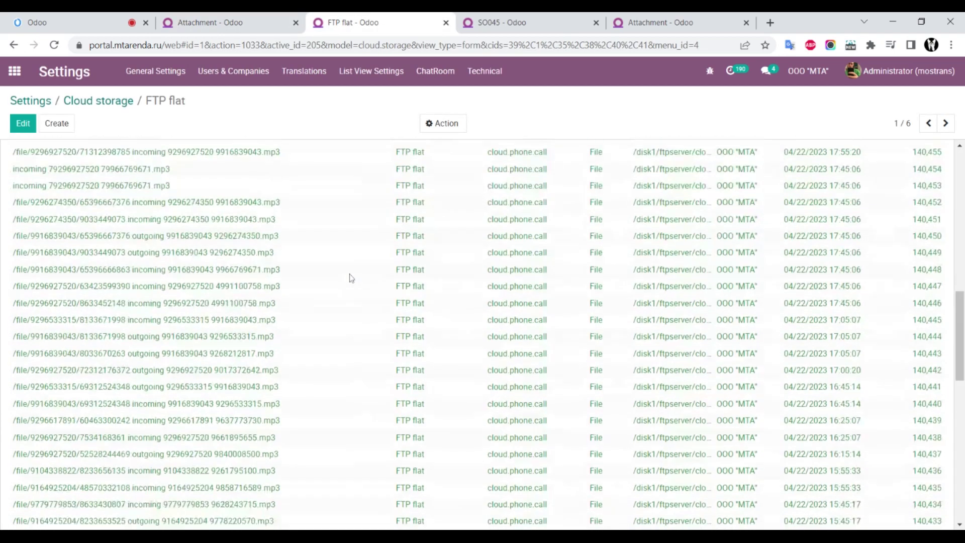
scroll(352, 278, "up", 12)
scroll(350, 279, "down", 4)
scroll(349, 278, "down", 15)
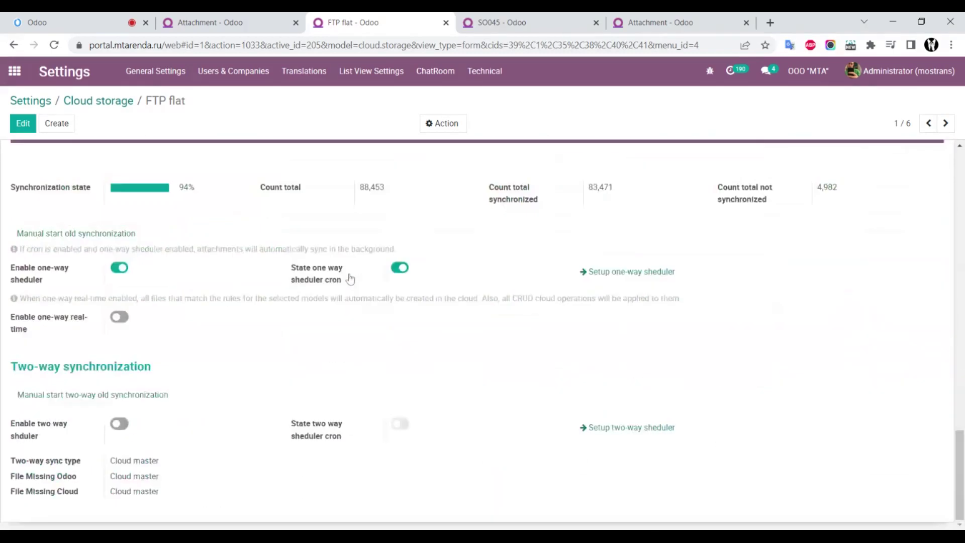
scroll(349, 278, "up", 8)
scroll(340, 255, "up", 10)
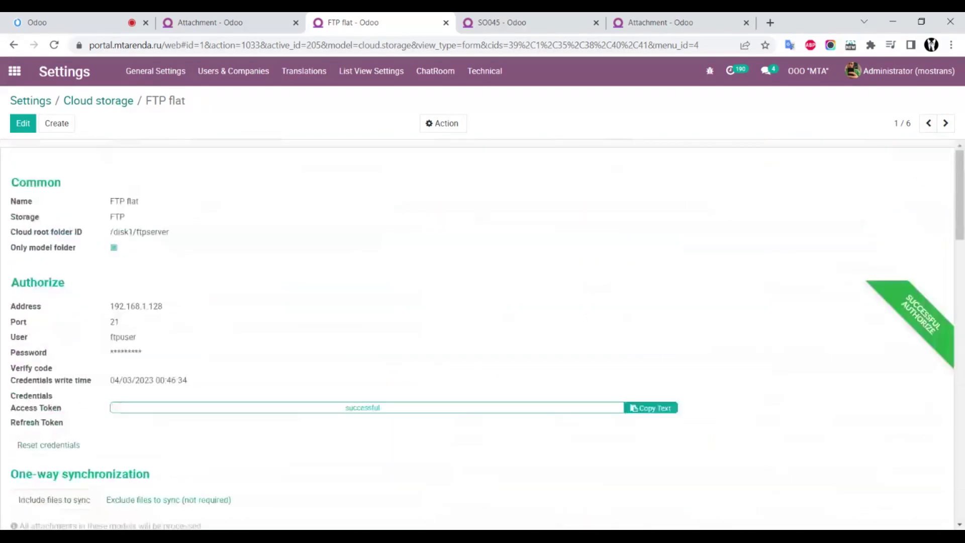
scroll(339, 254, "down", 6)
left_click(339, 256)
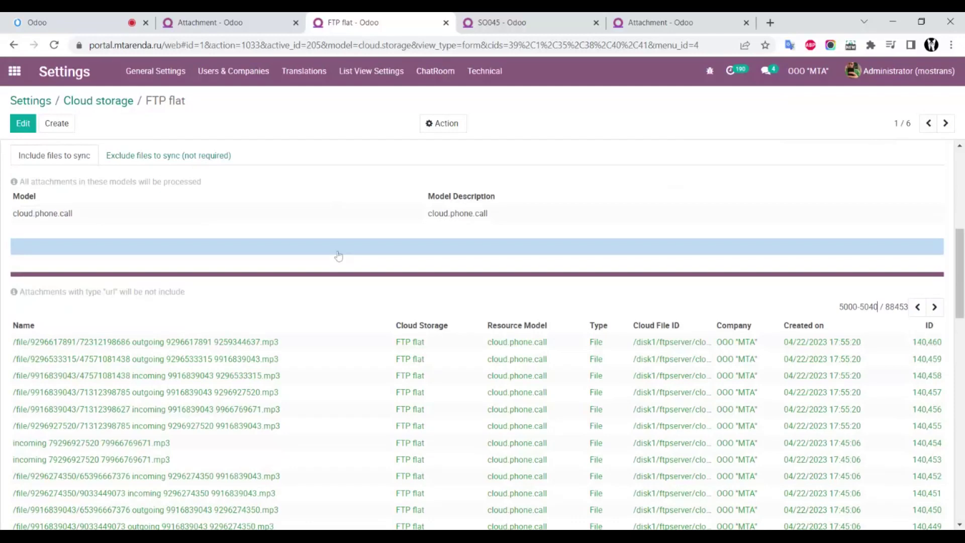
left_click(237, 290)
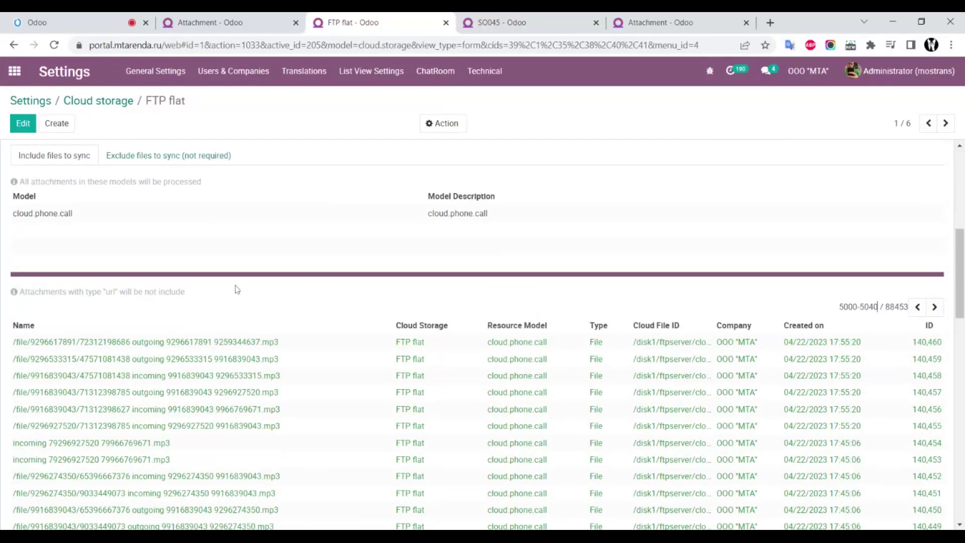
scroll(237, 290, "down", 6)
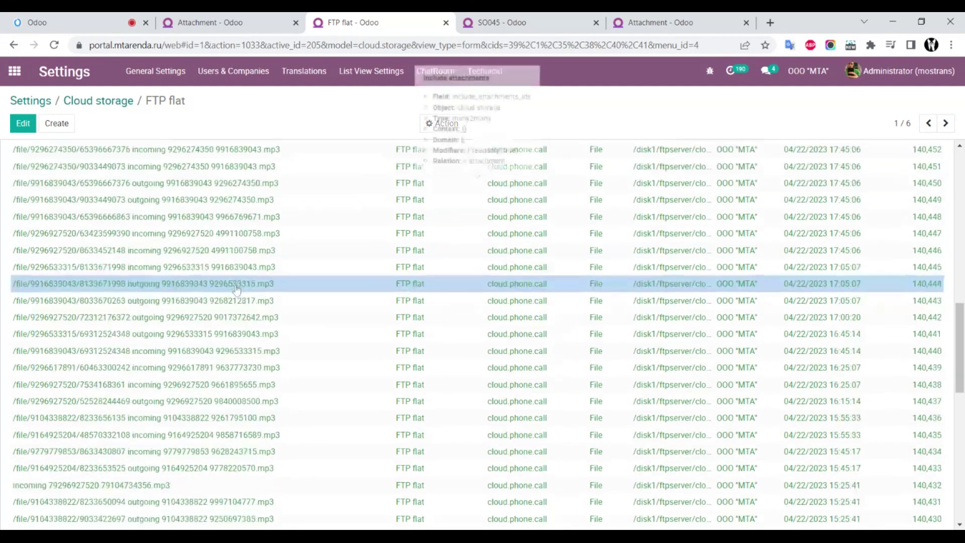
scroll(237, 290, "up", 10)
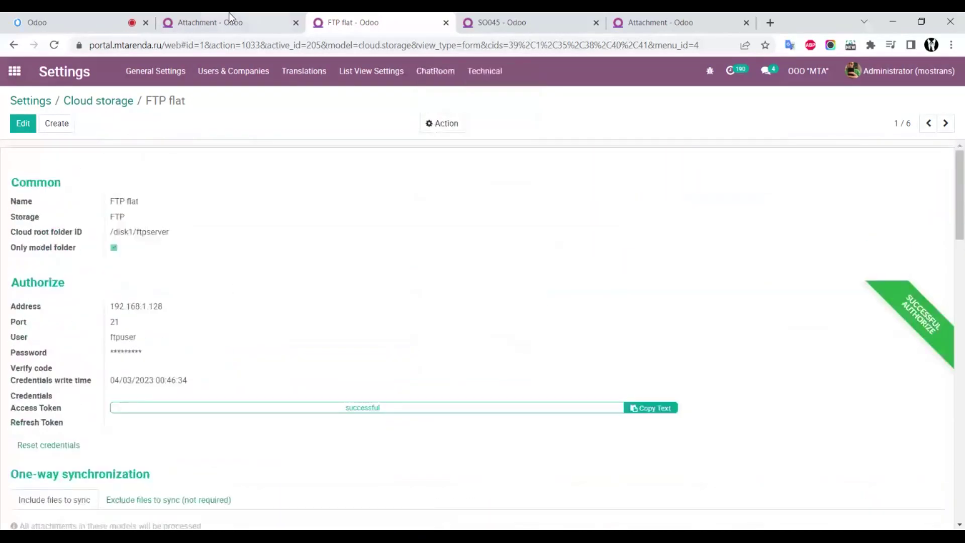
left_click(228, 13)
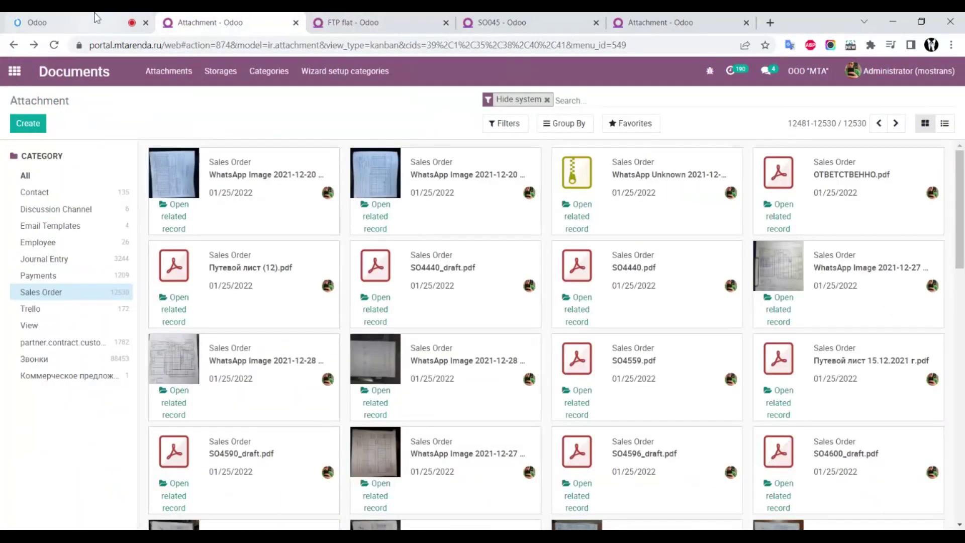